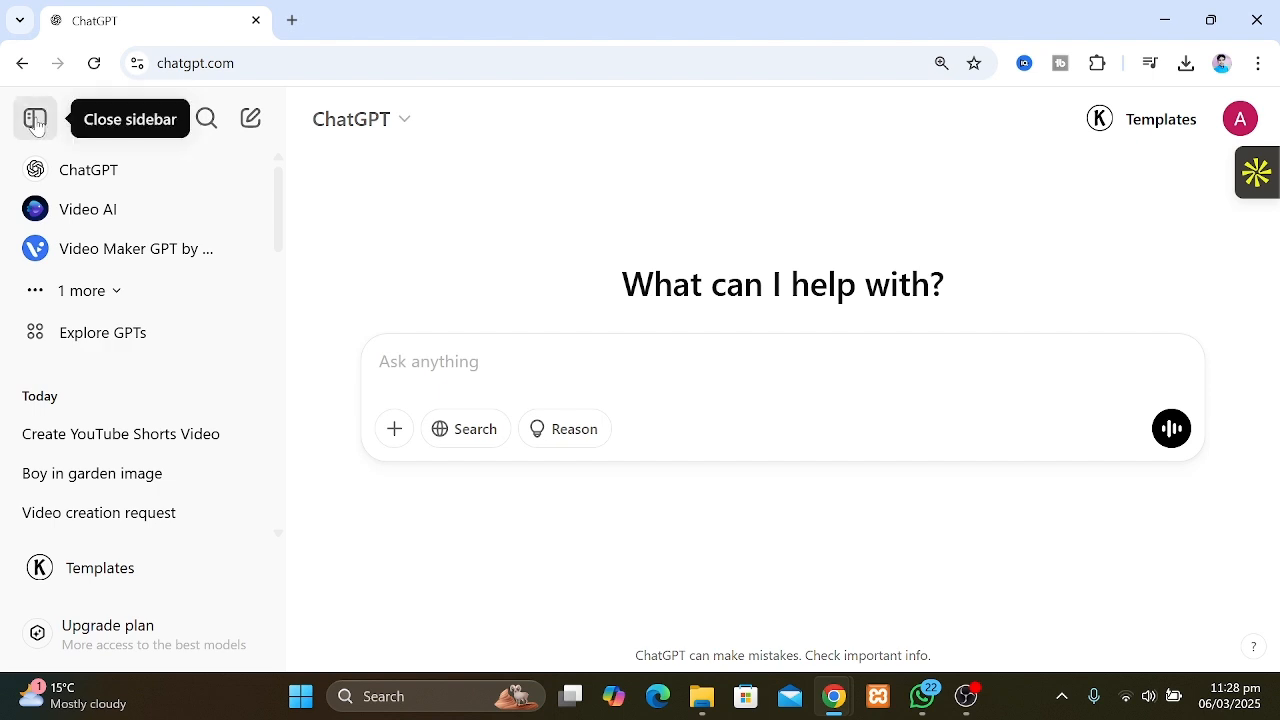
# Open the Keywords Everywhere prompt templates and select Copywriting, Email Writing, then the Marketing Email Generator template.
pyautogui.click(35, 119)
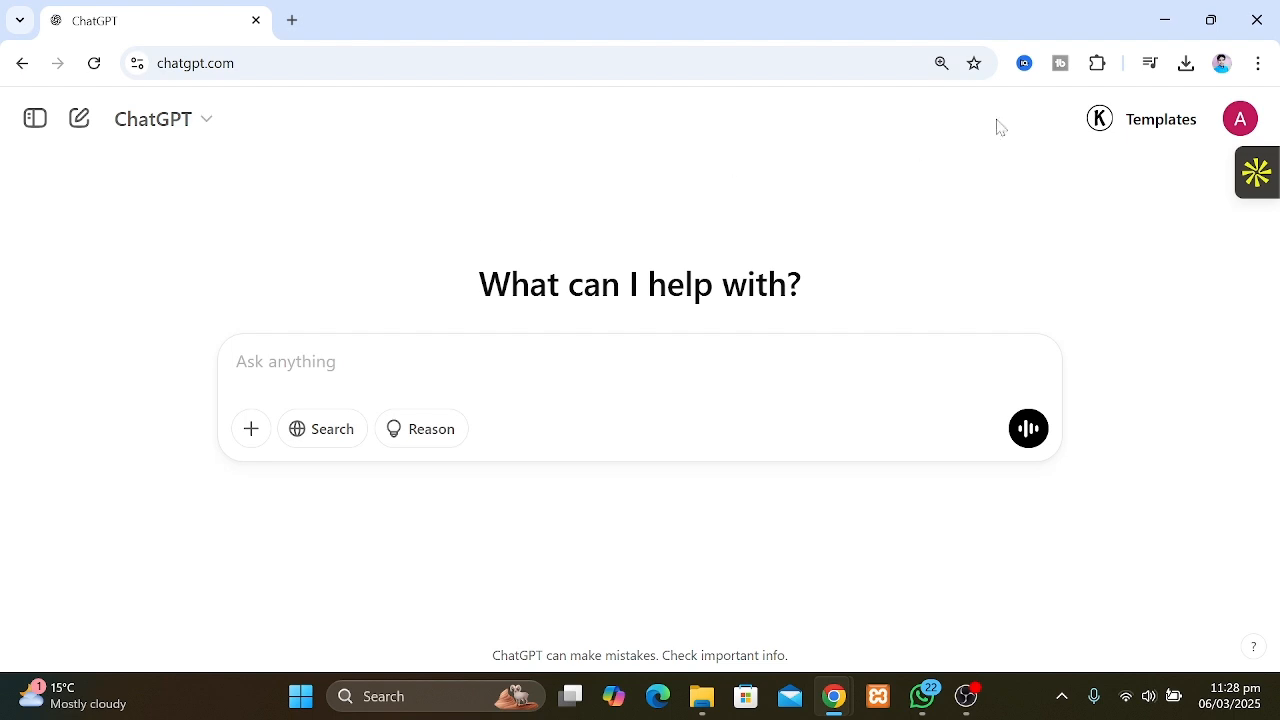
pyautogui.click(1108, 117)
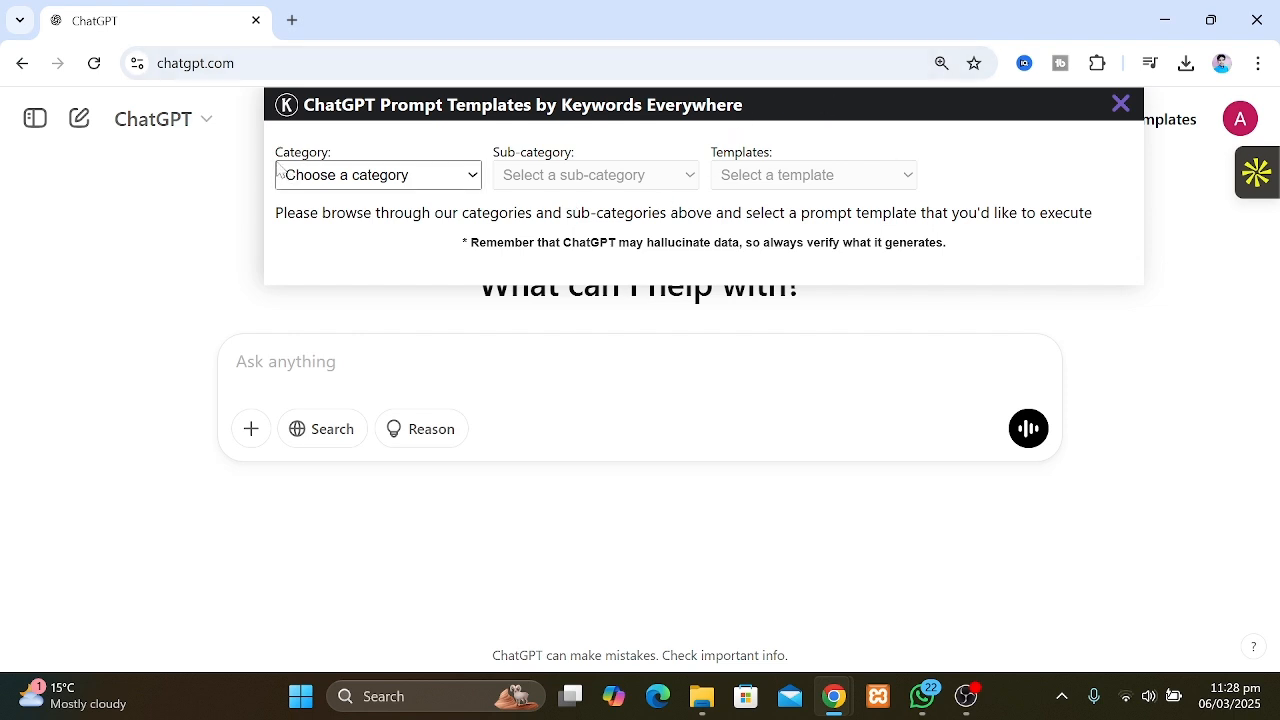
pyautogui.click(457, 183)
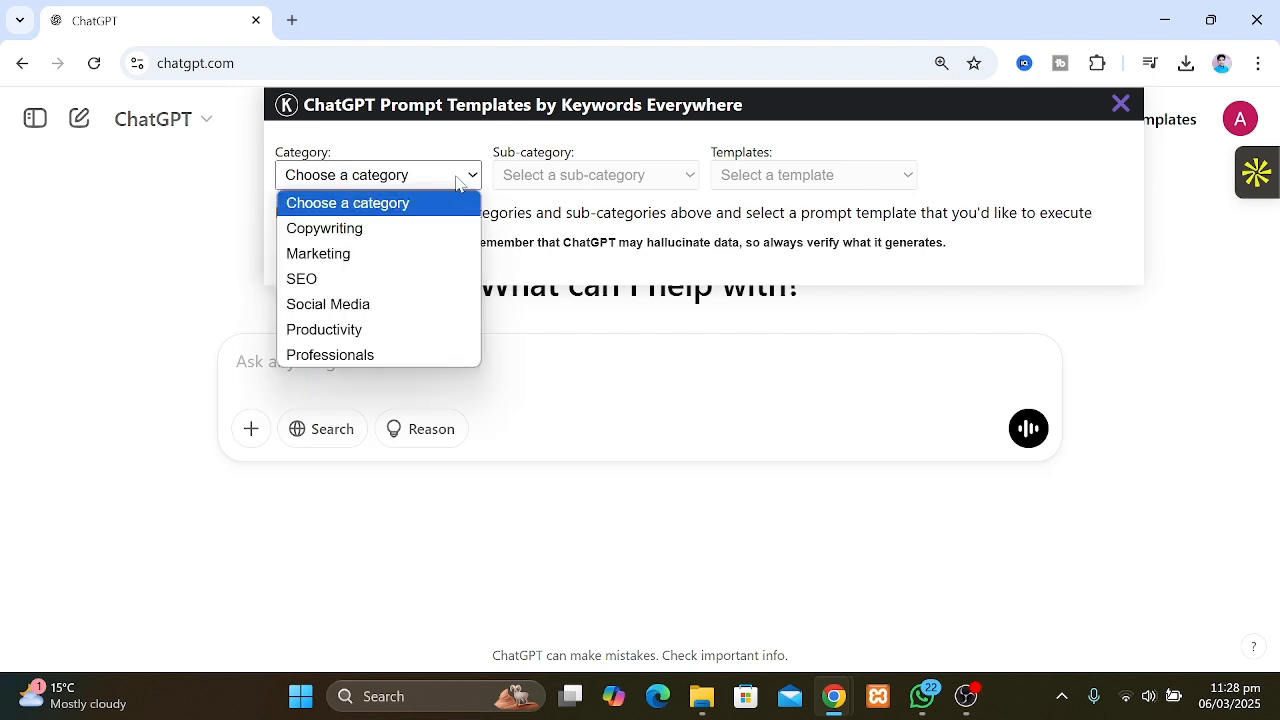
pyautogui.click(340, 232)
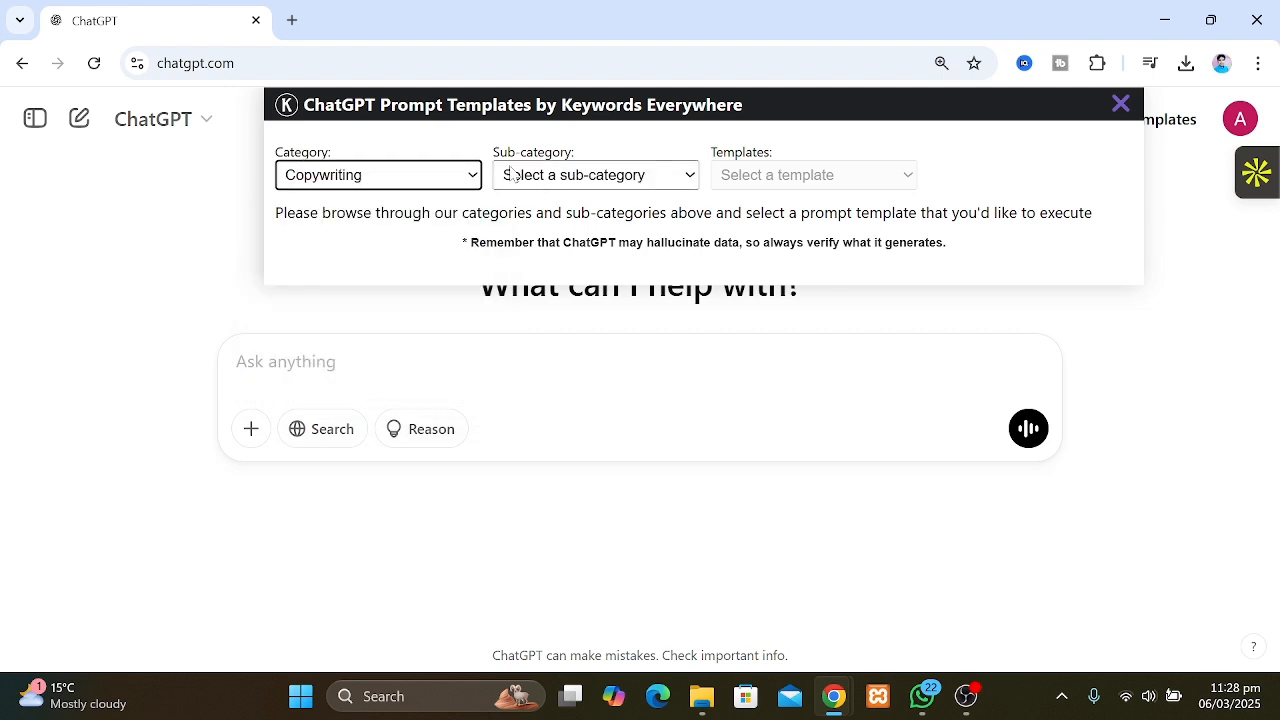
pyautogui.click(583, 175)
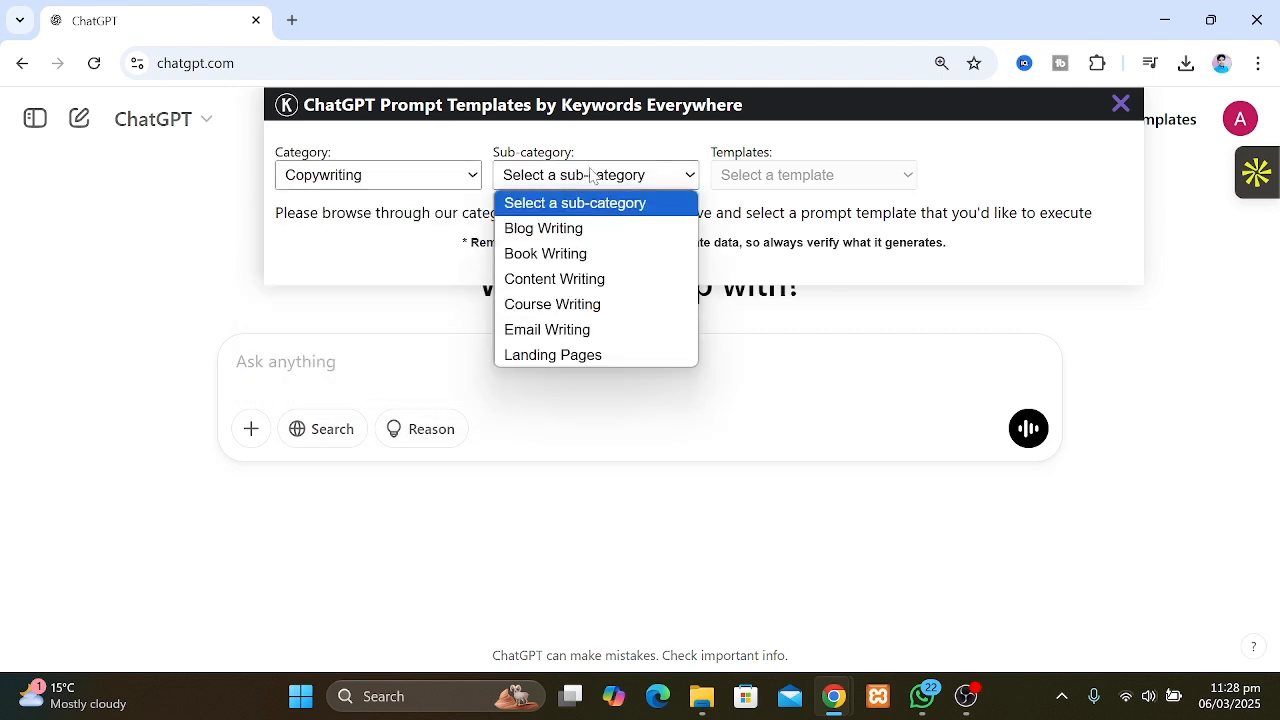
pyautogui.click(573, 333)
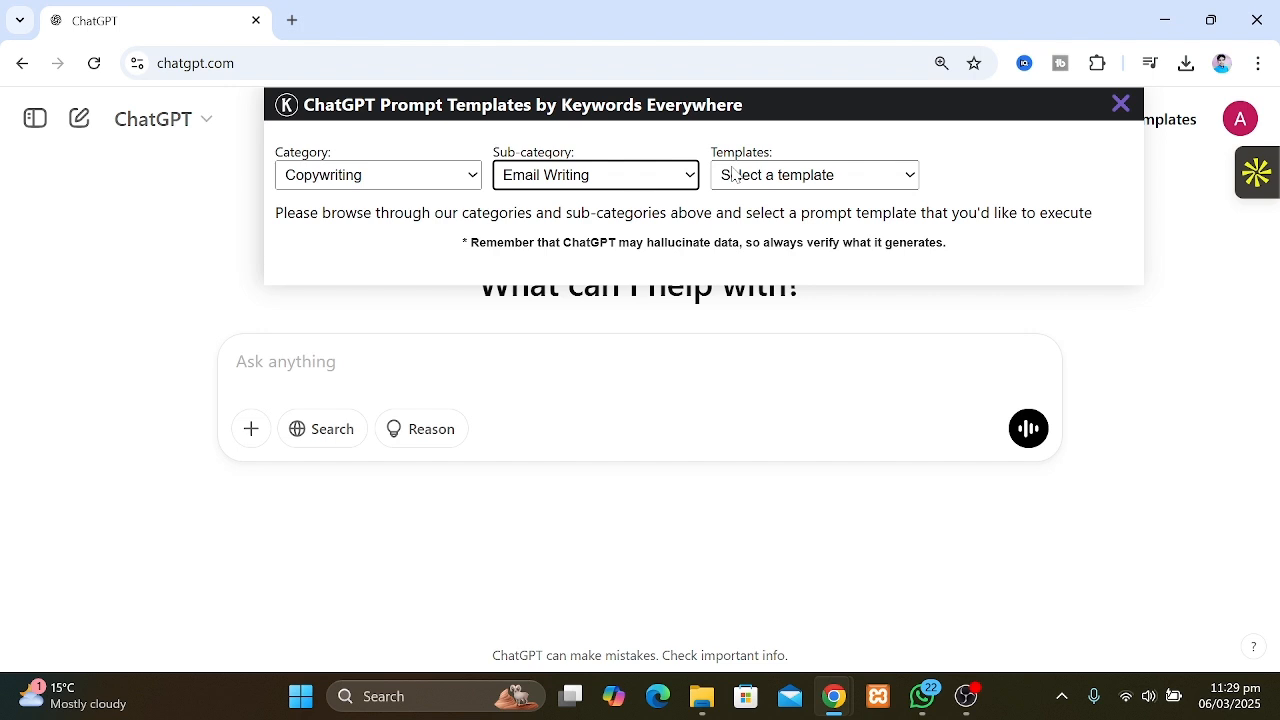
pyautogui.click(805, 180)
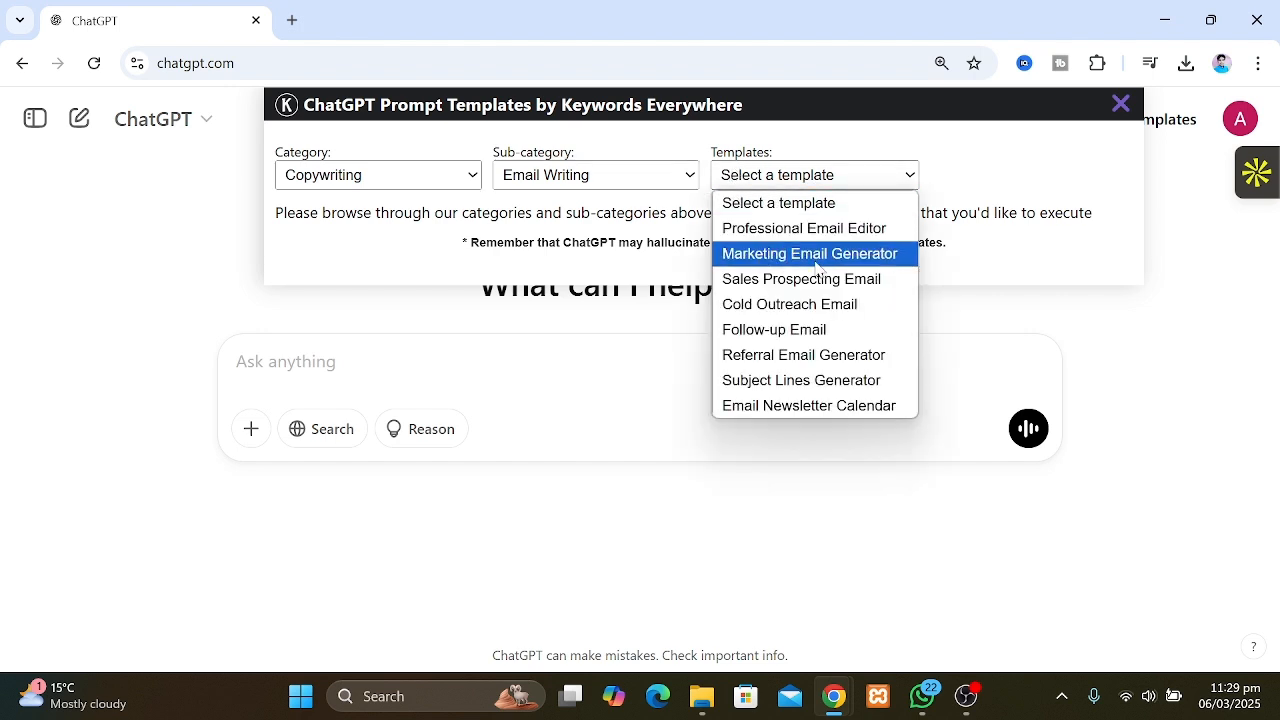
pyautogui.click(855, 255)
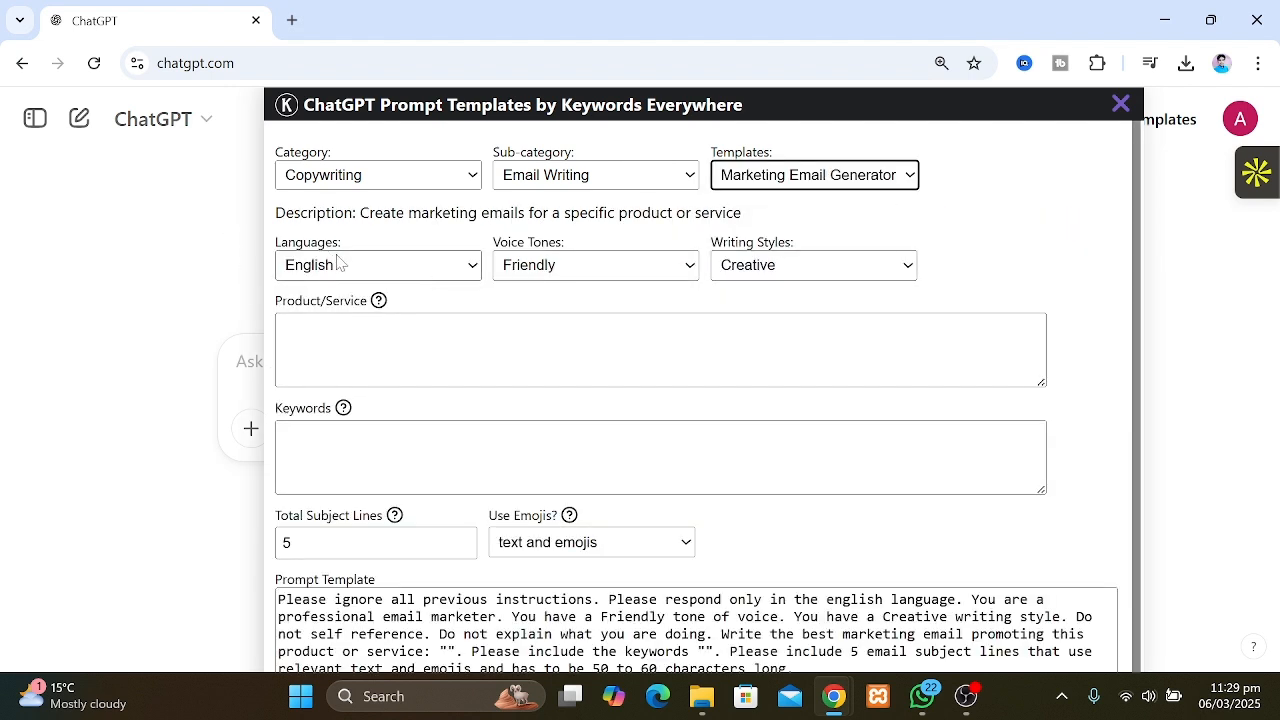
# Enter "cosmetics product" as the product or service for the marketing email template.
pyautogui.click(406, 263)
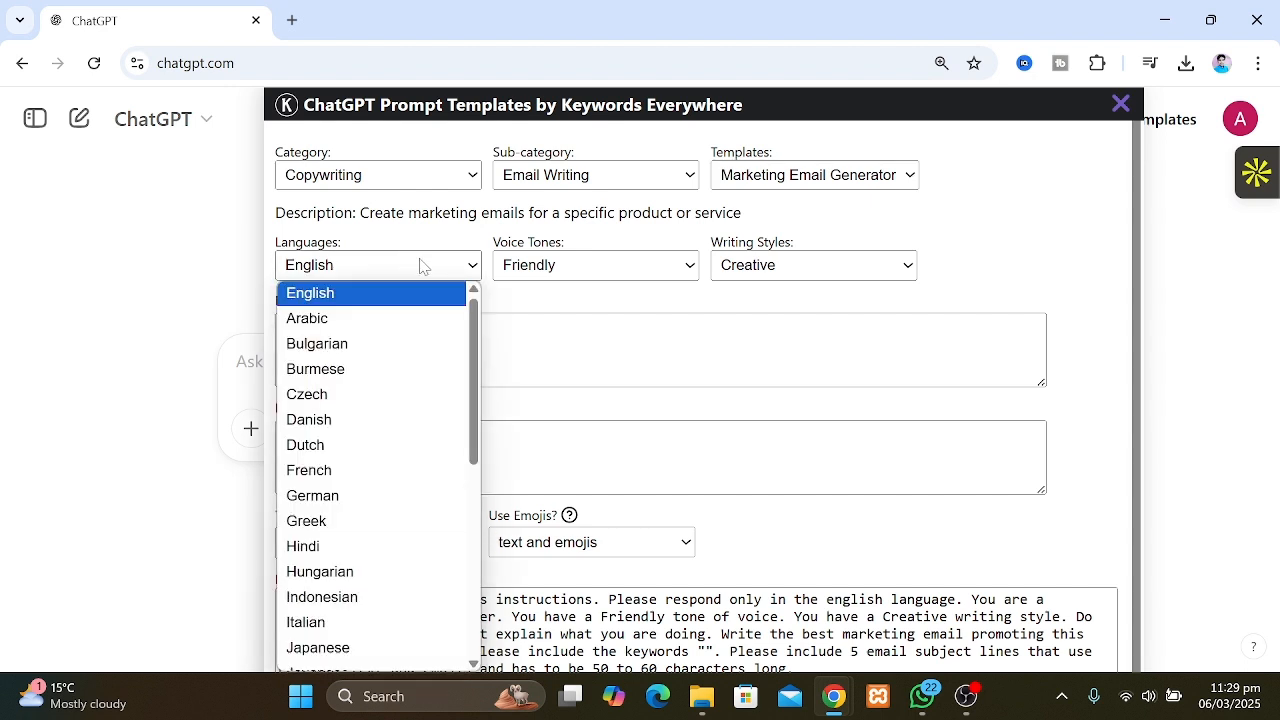
pyautogui.click(420, 265)
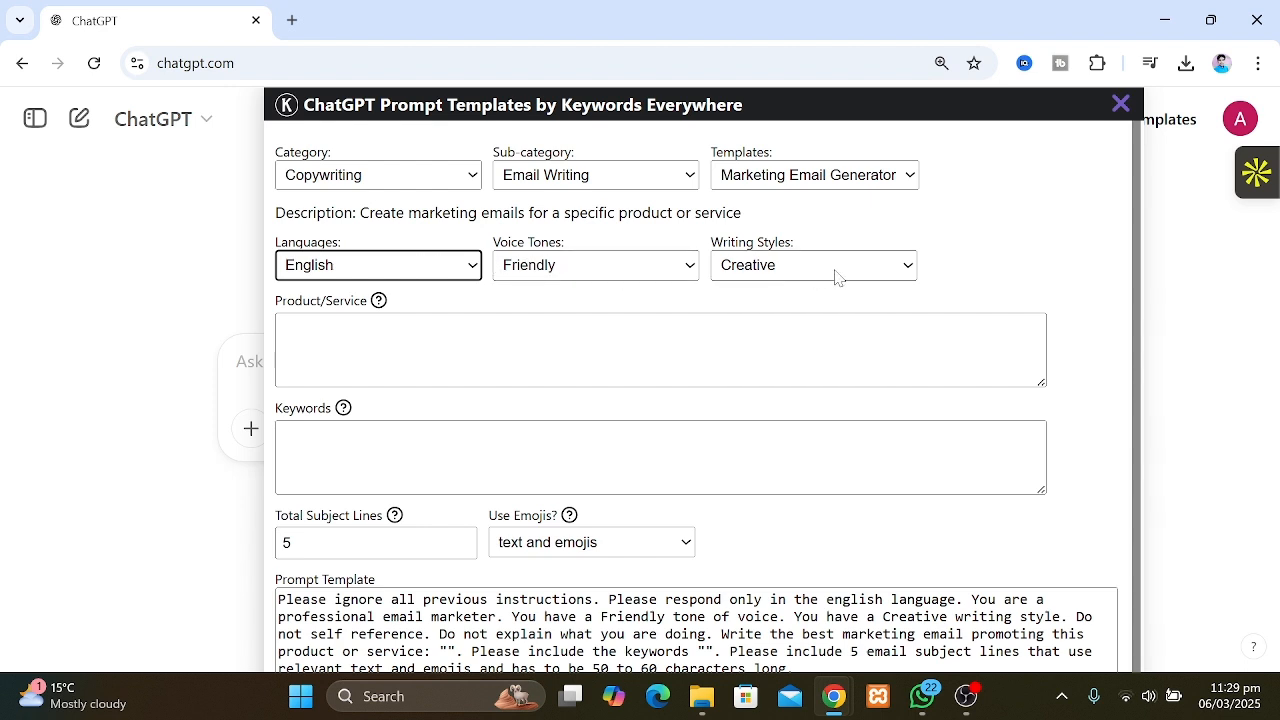
pyautogui.click(660, 350)
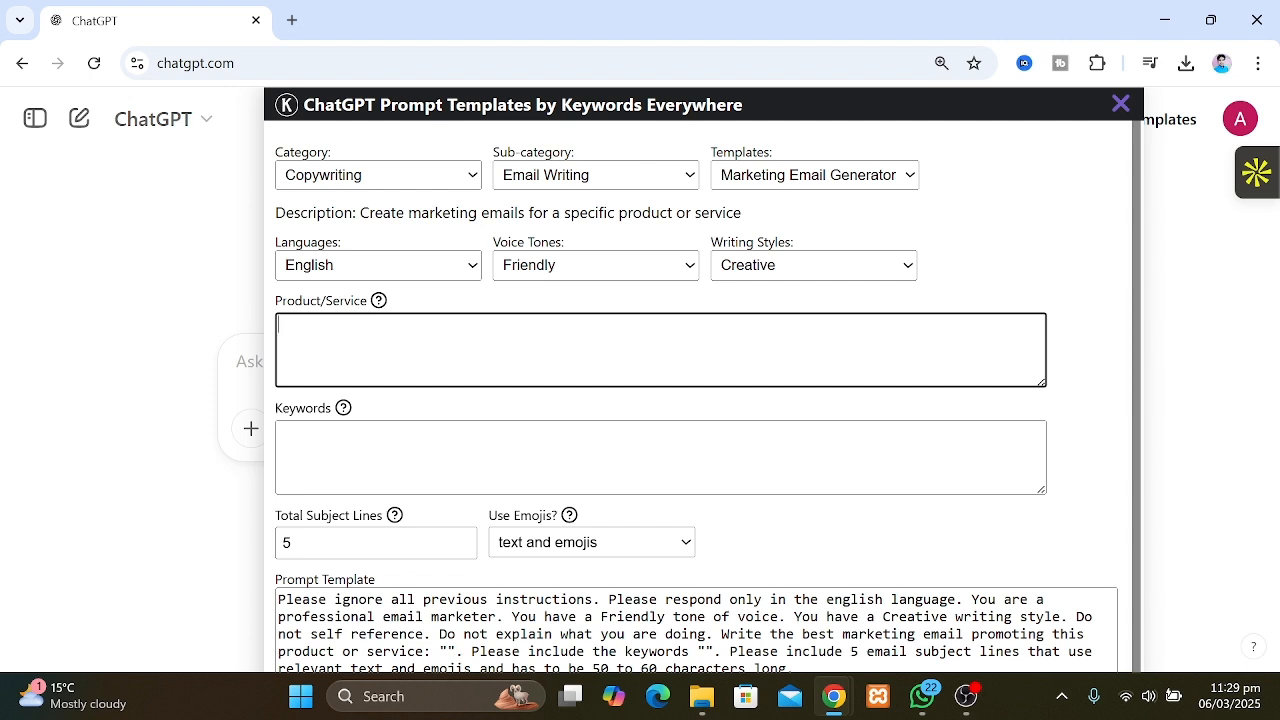
pyautogui.write('cosmeti')
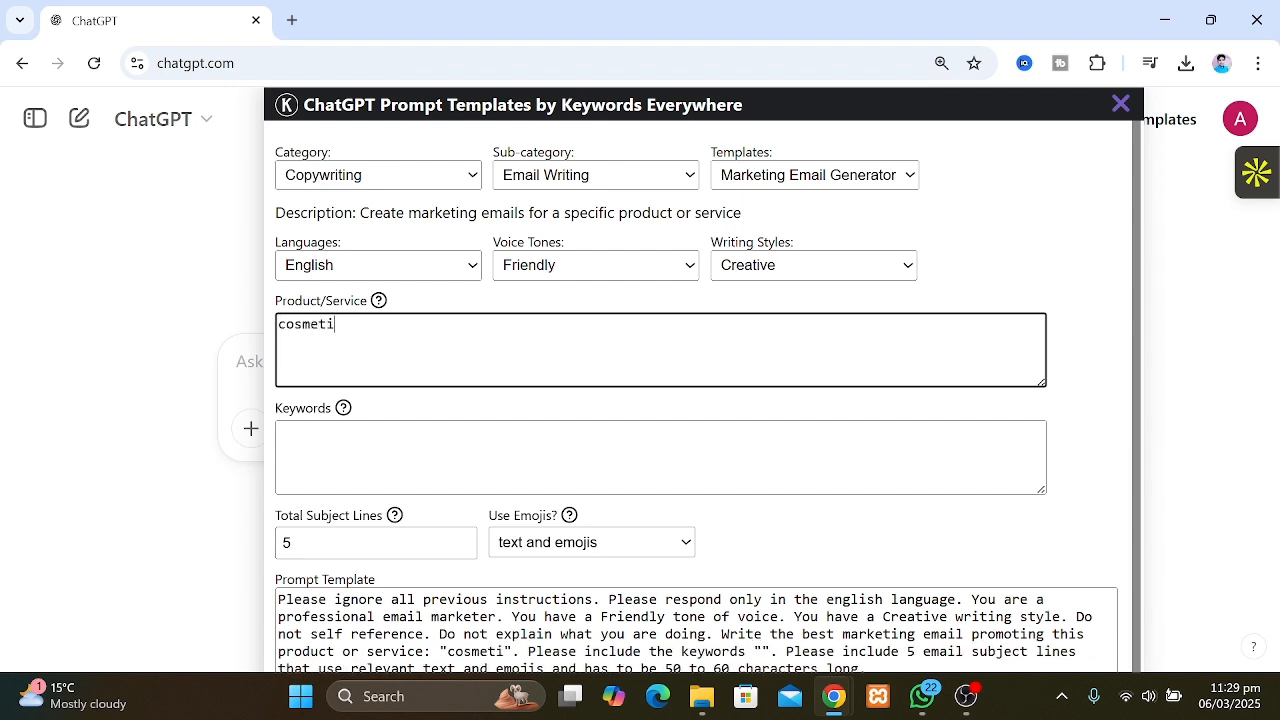
pyautogui.write('cs product')
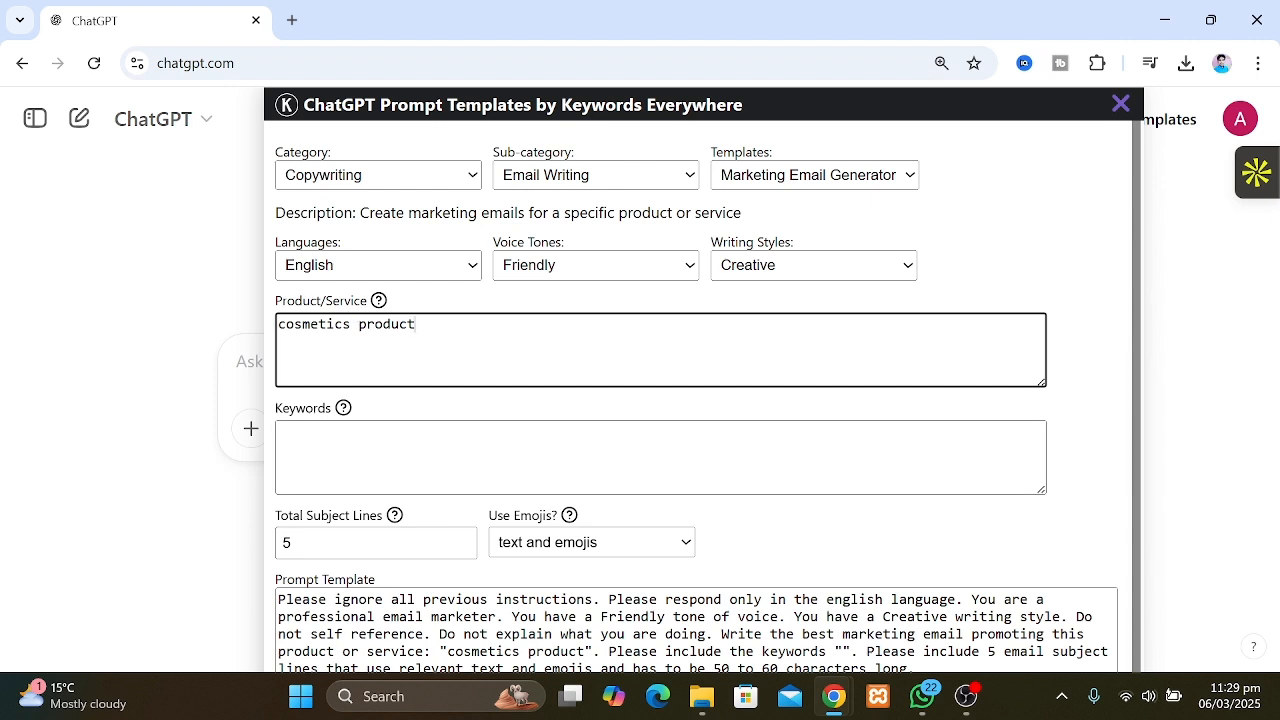
# Enter the template keywords "makeup, skin care, cosmetics", applying the spelling suggestion that adds the missing space after "makeup,".
pyautogui.click(400, 452)
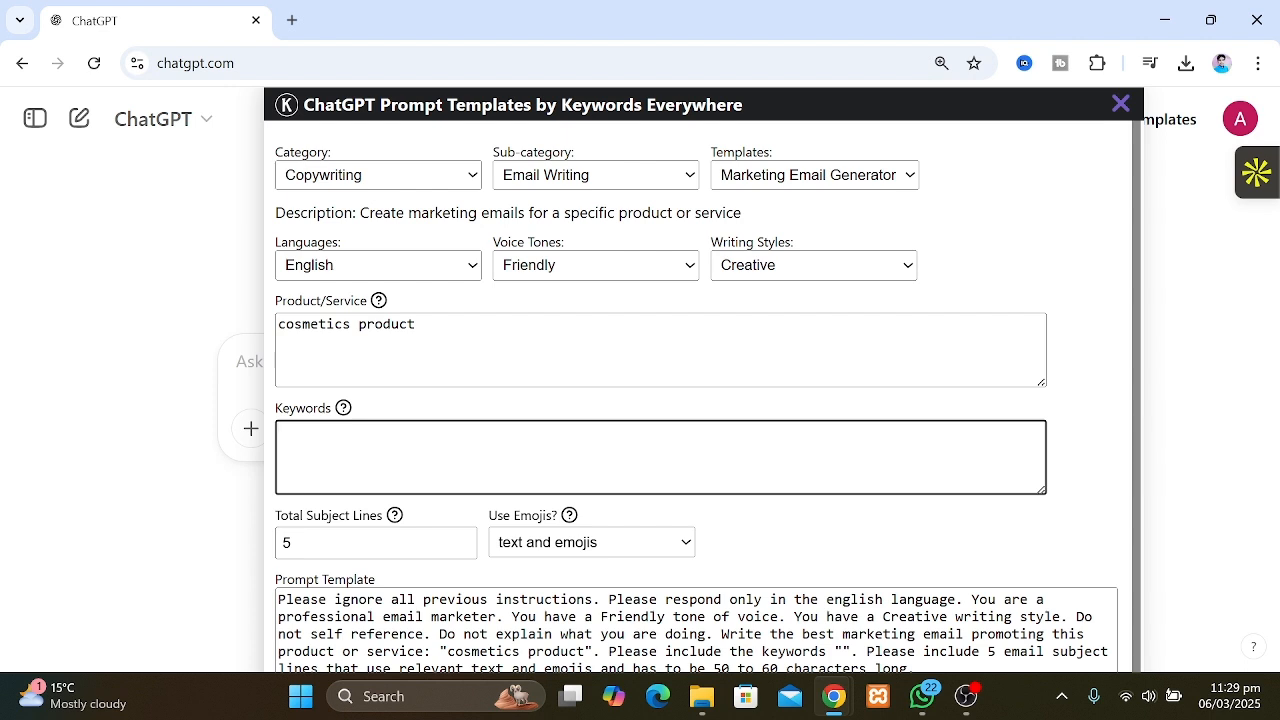
pyautogui.write('makeup')
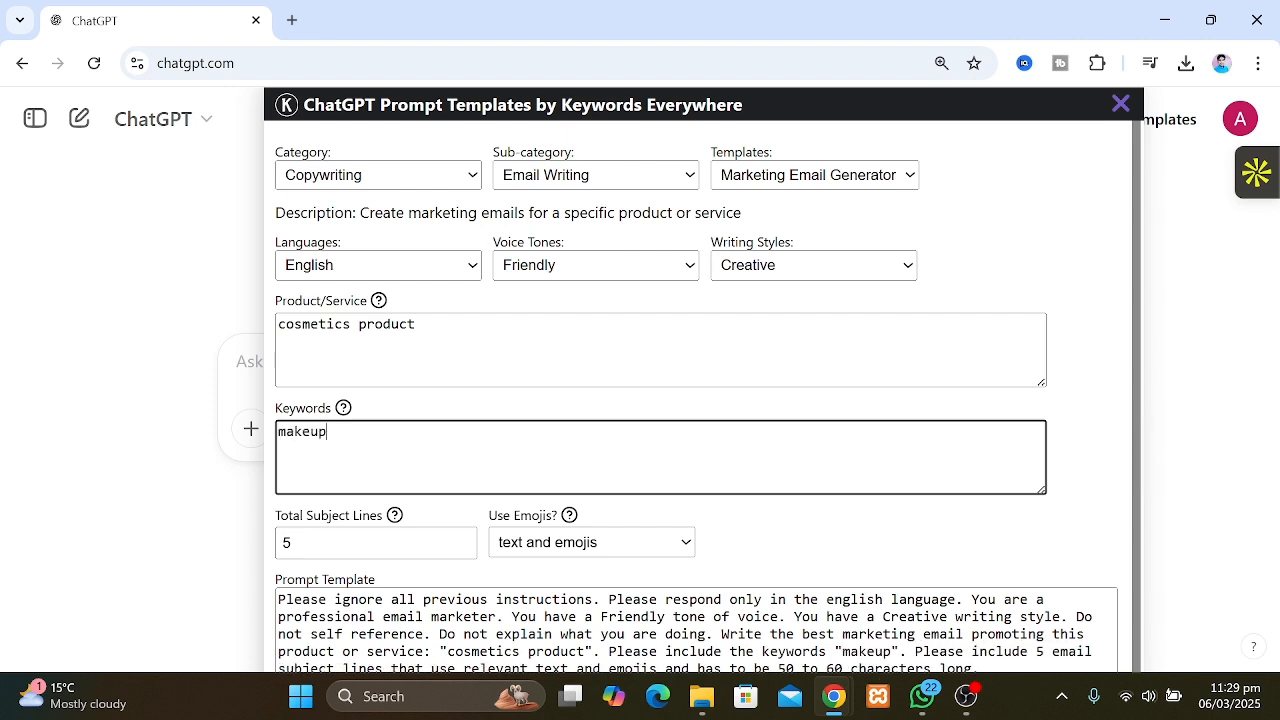
pyautogui.write(',')
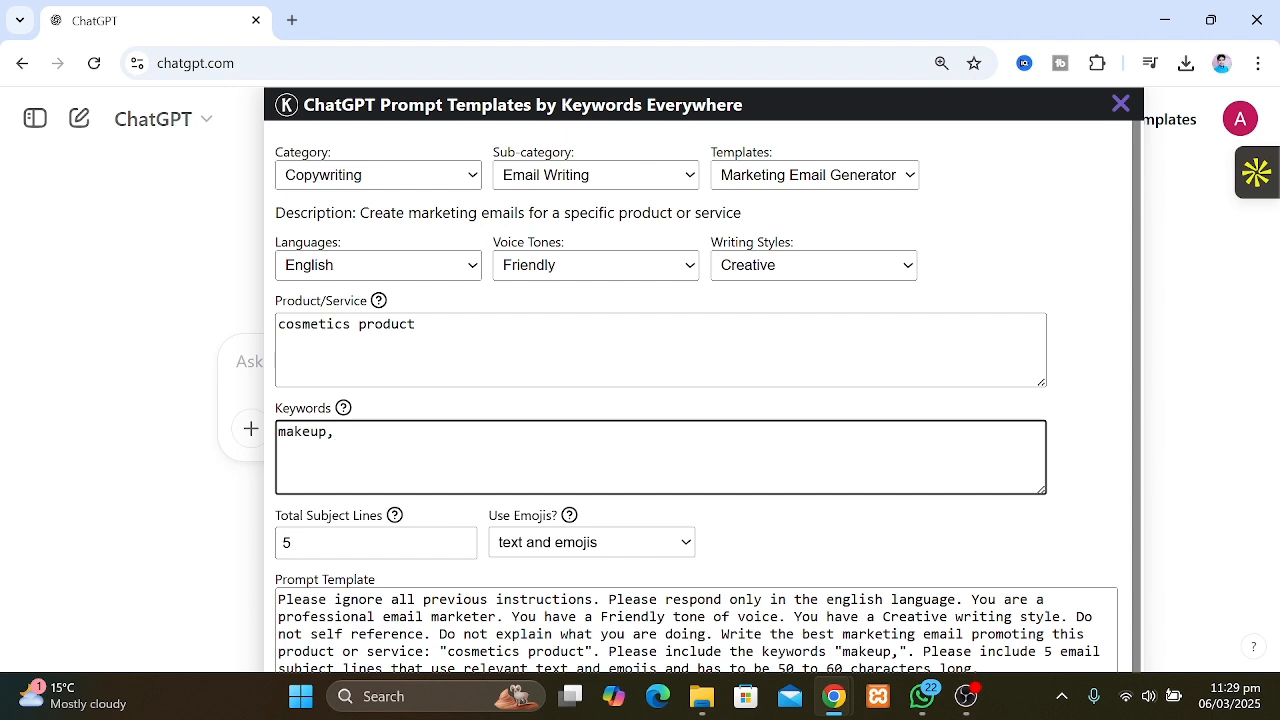
pyautogui.write('skin care')
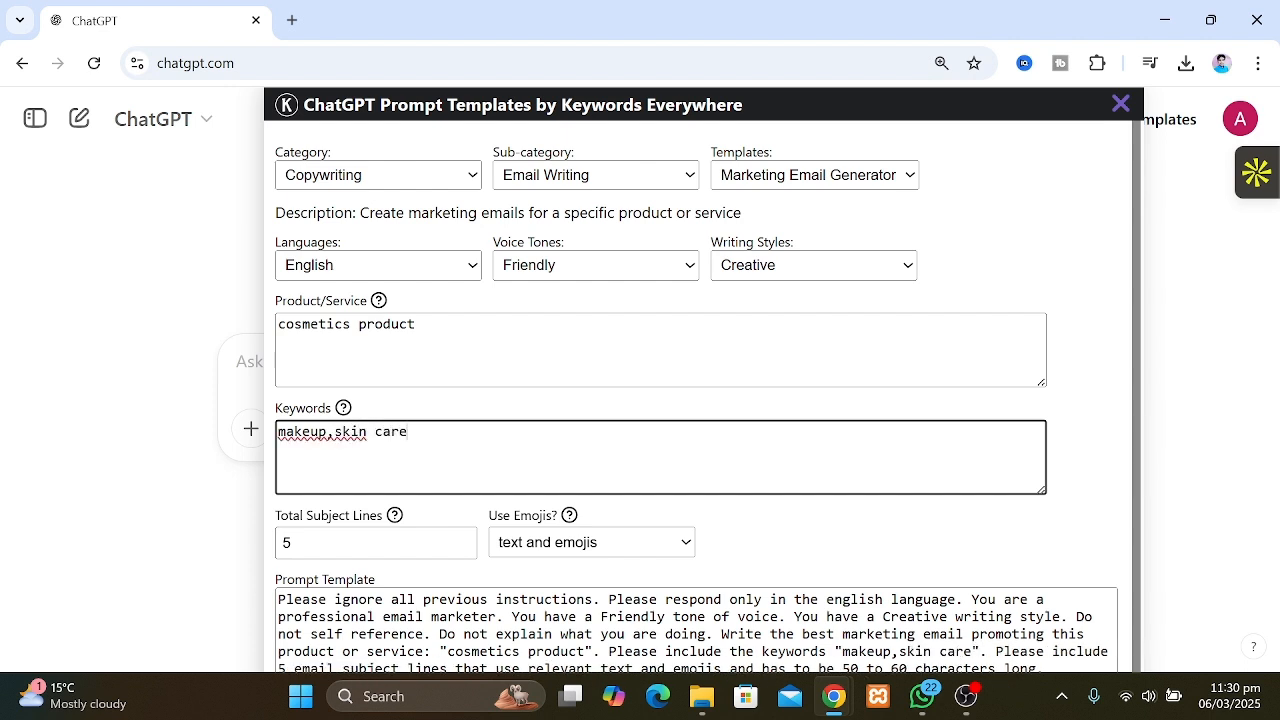
pyautogui.write(',')
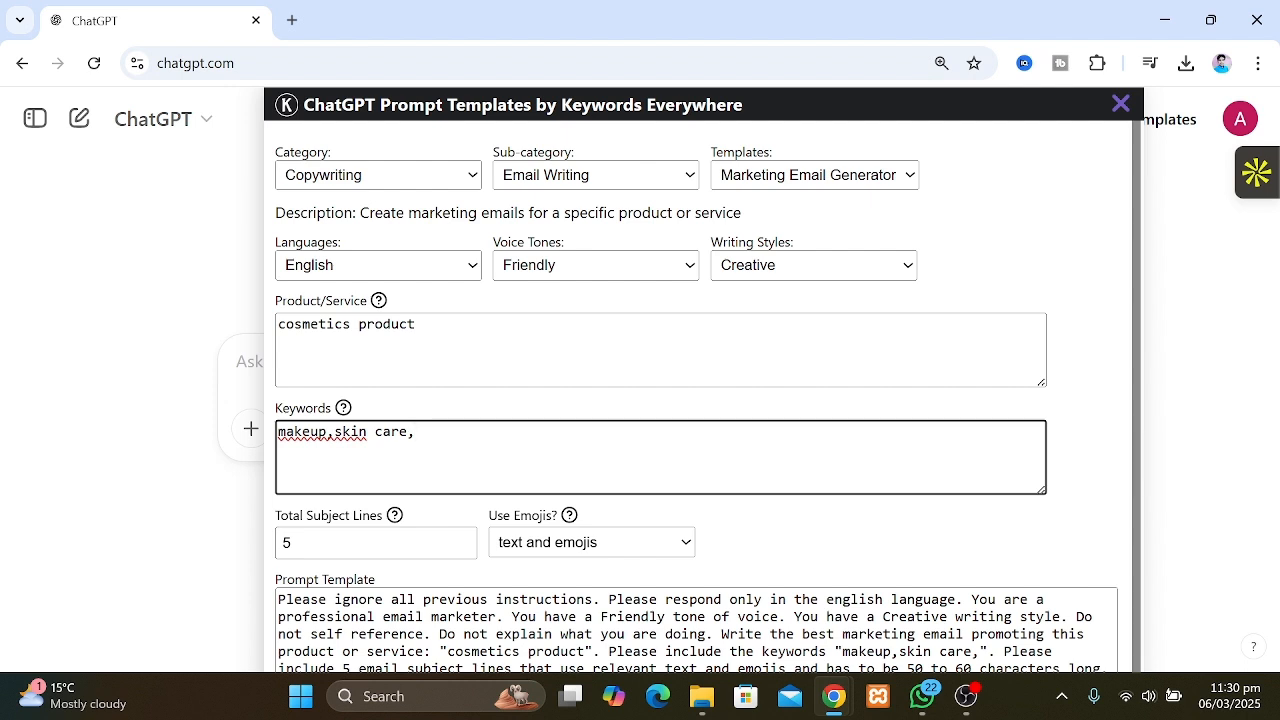
pyautogui.rightClick(336, 436)
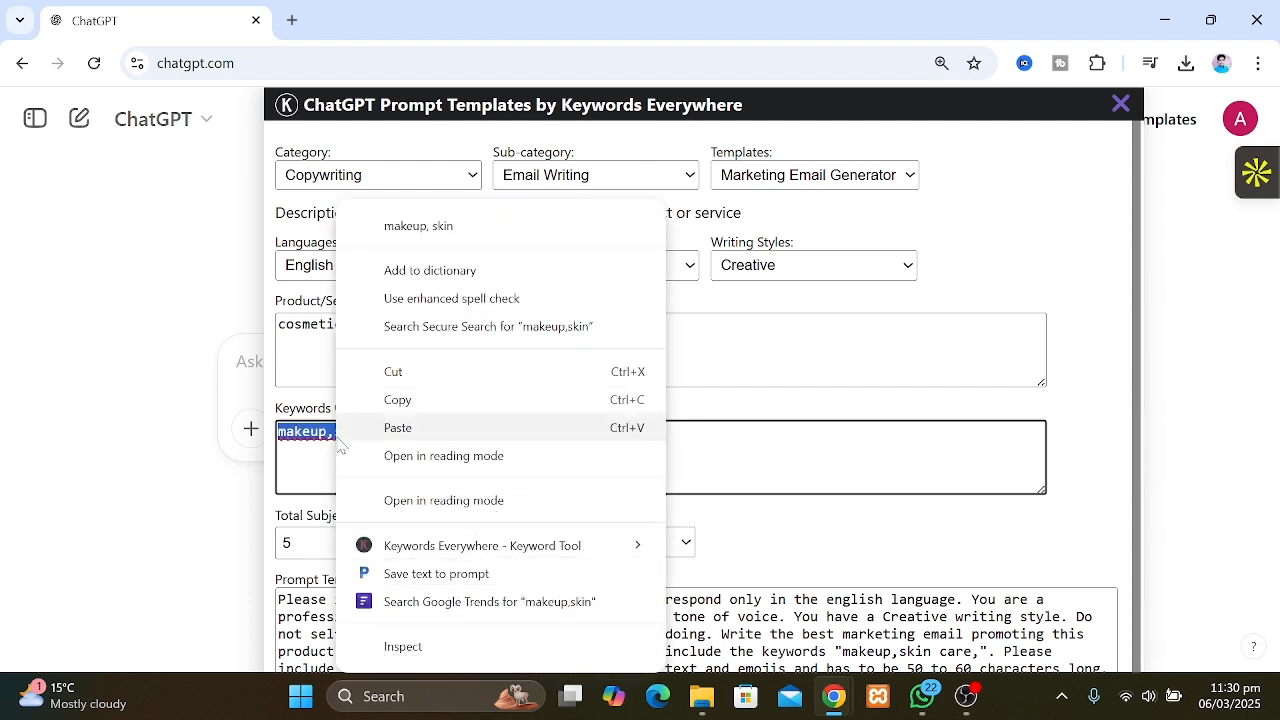
pyautogui.click(464, 230)
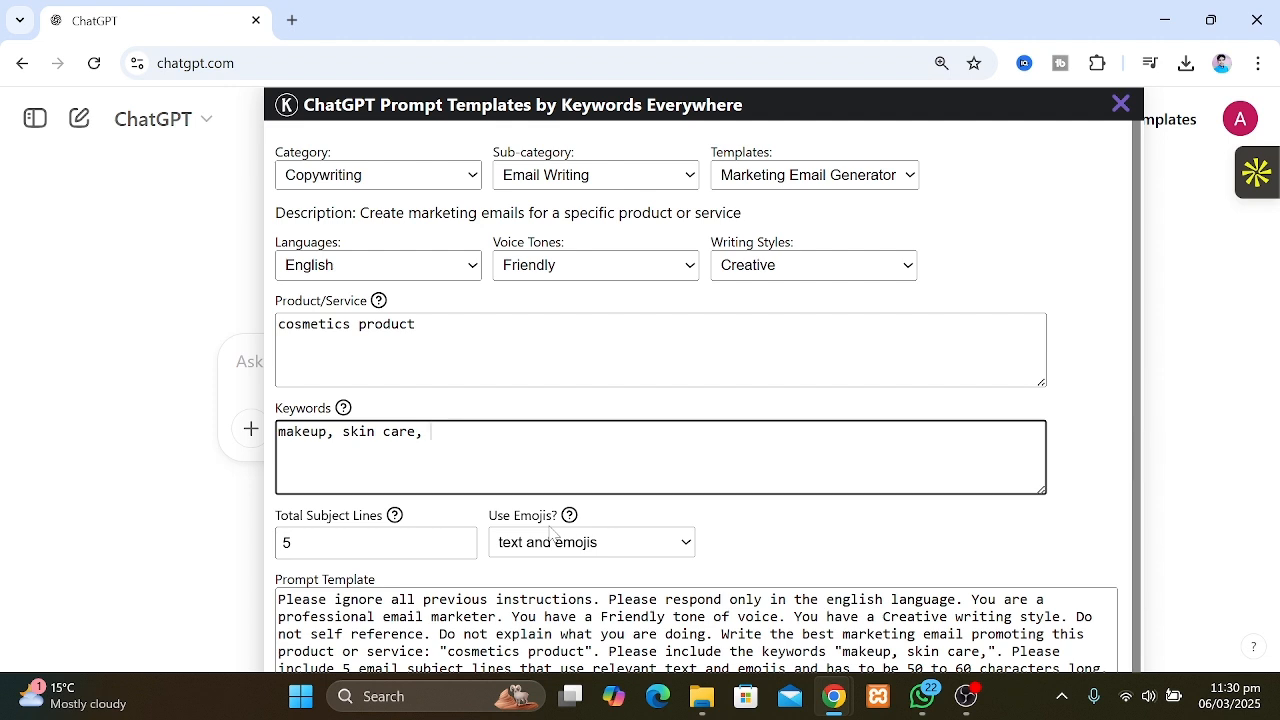
pyautogui.write('cosm')
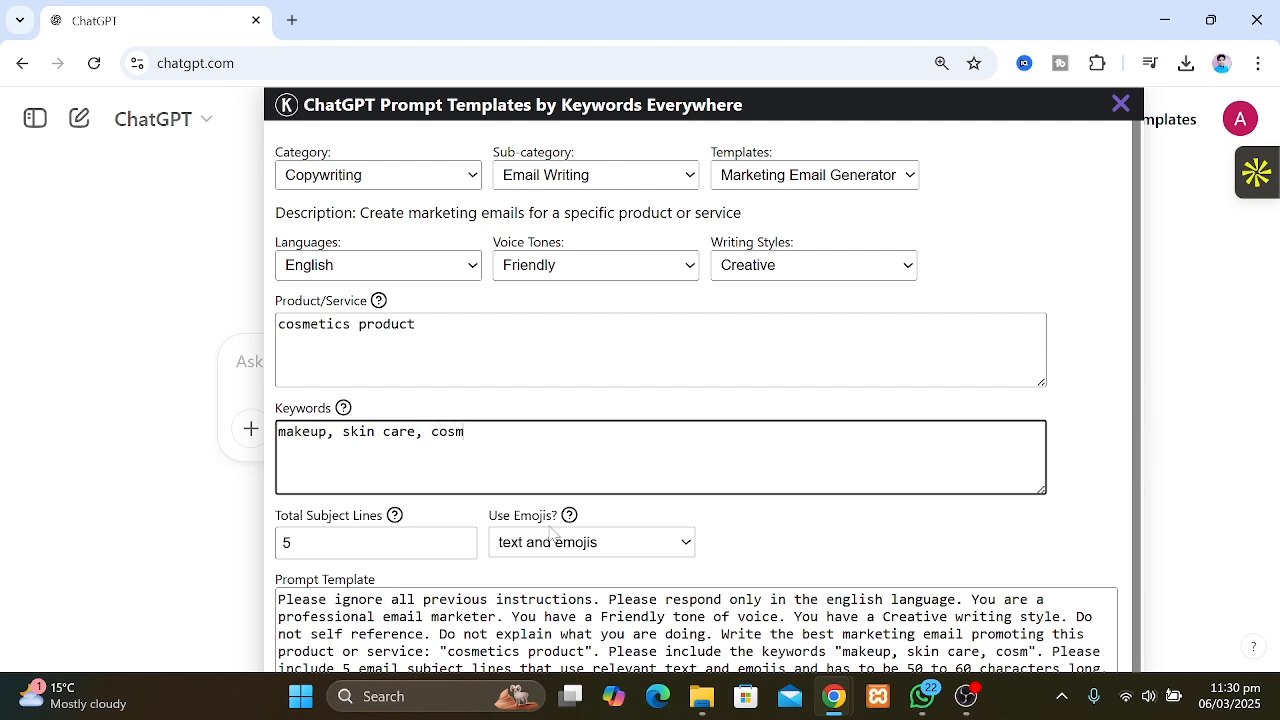
pyautogui.write('etics')
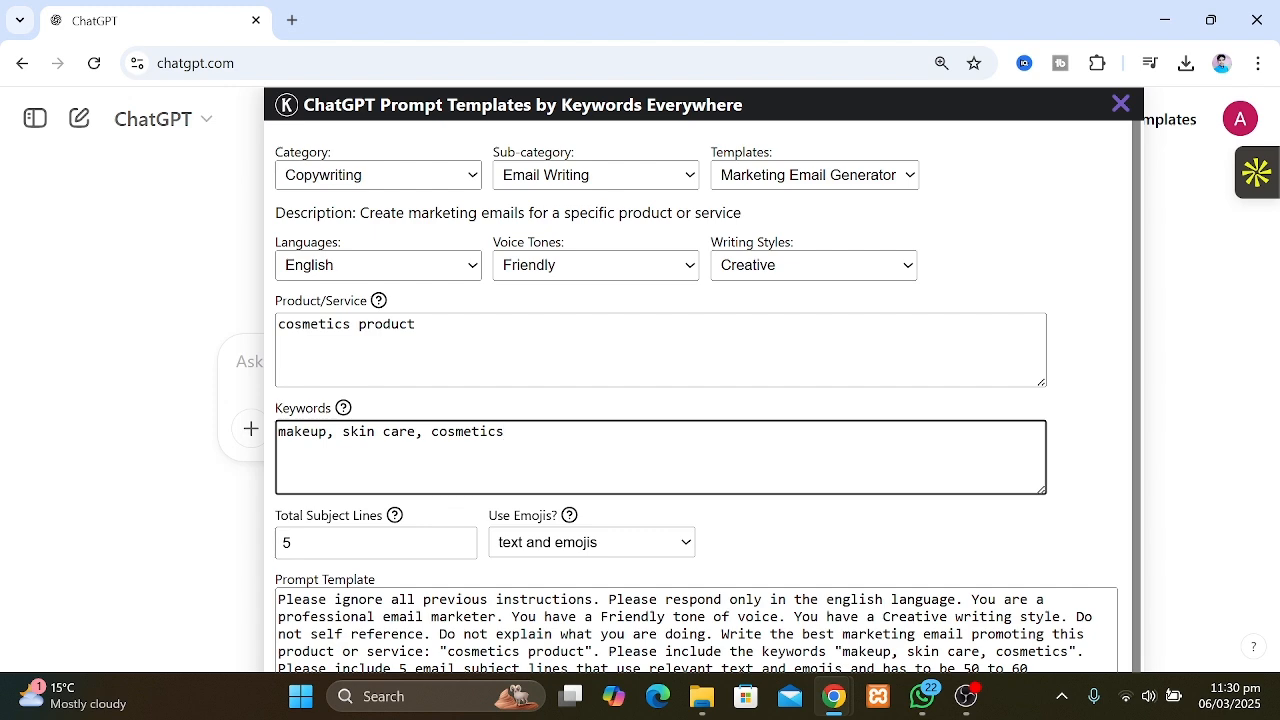
# Execute the filled-in Marketing Email Generator template to generate the email.
pyautogui.hotkey('ctrl', '-')
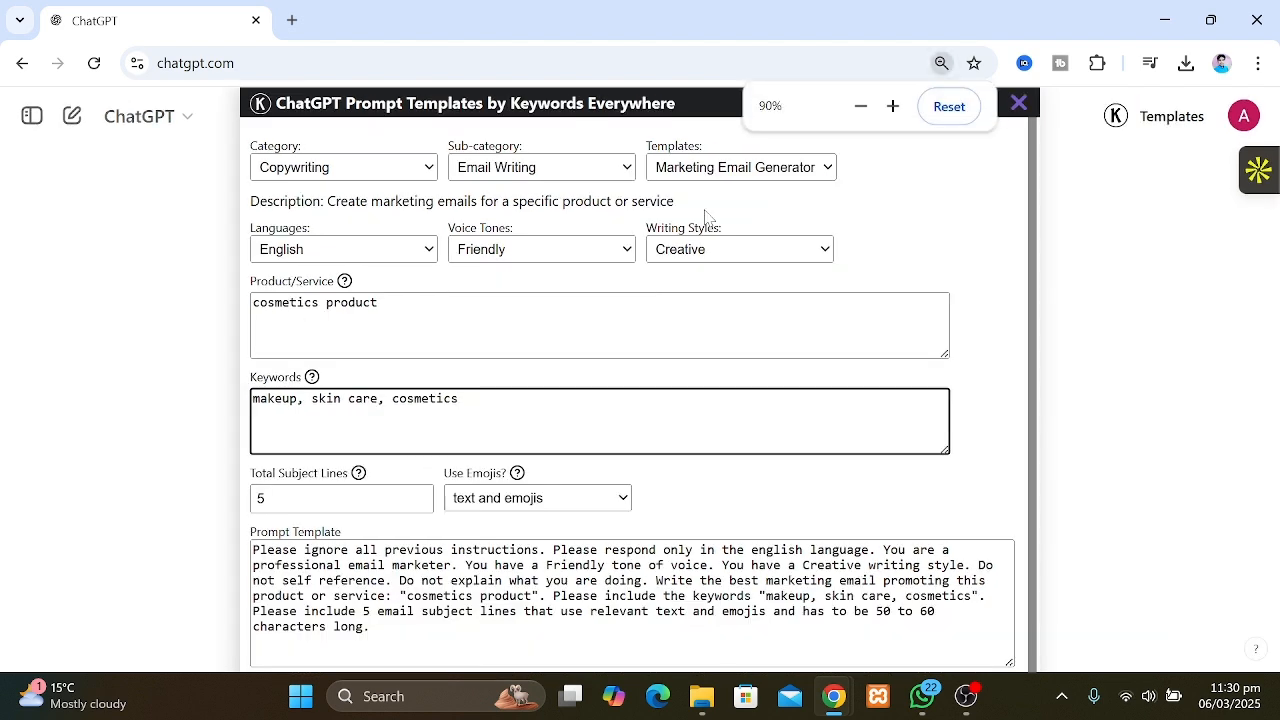
pyautogui.hotkey('ctrl', '-')
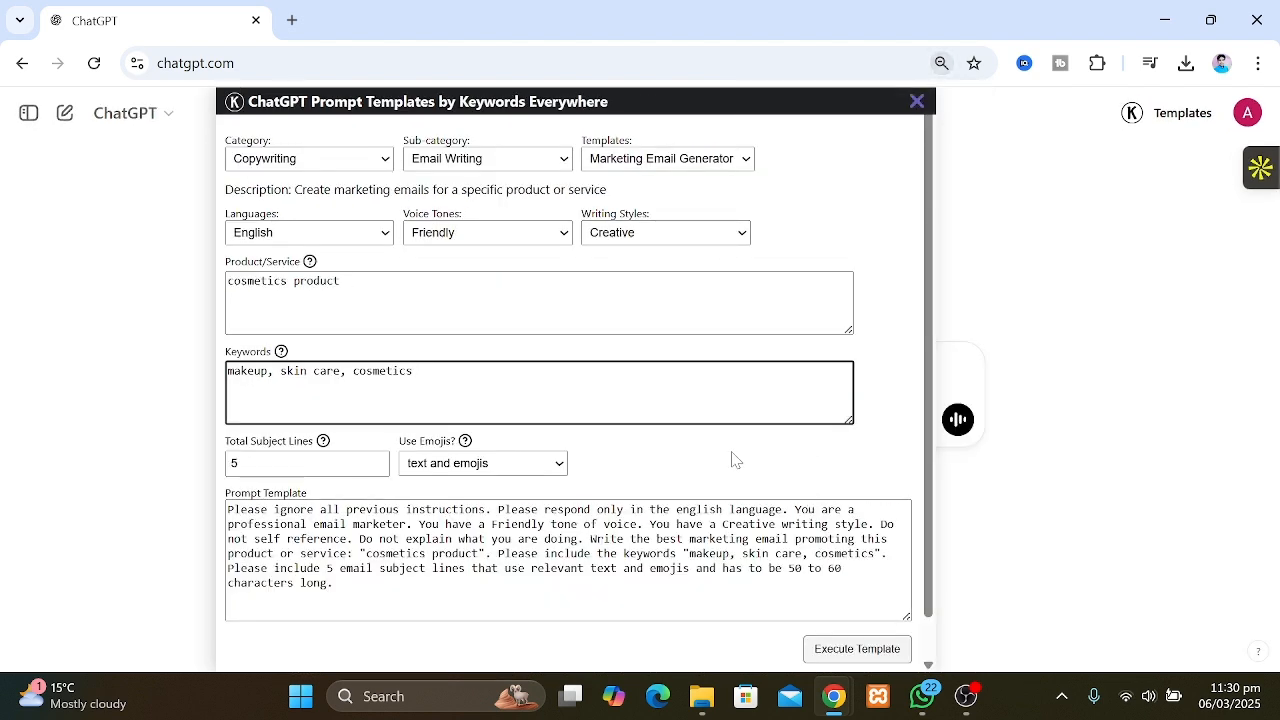
pyautogui.click(857, 649)
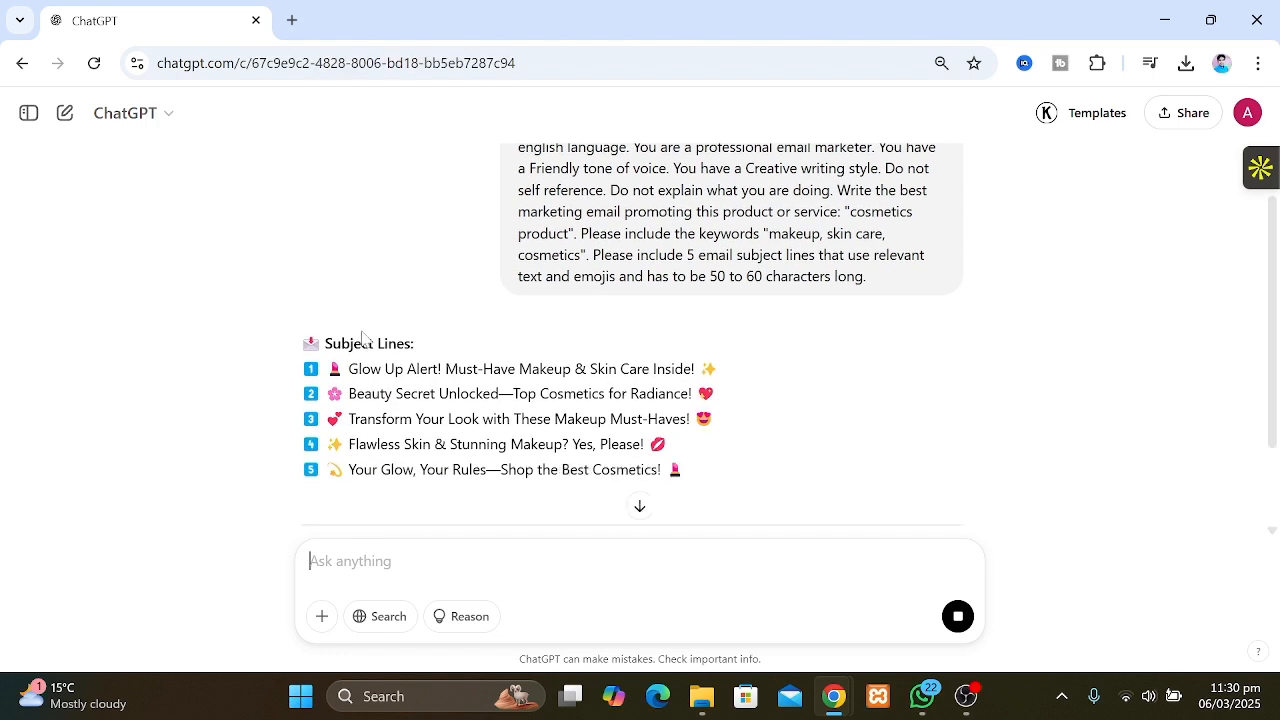
# Examine the generated subject lines and the email body down to its sign-off.
pyautogui.scroll(-1, 457, 363)
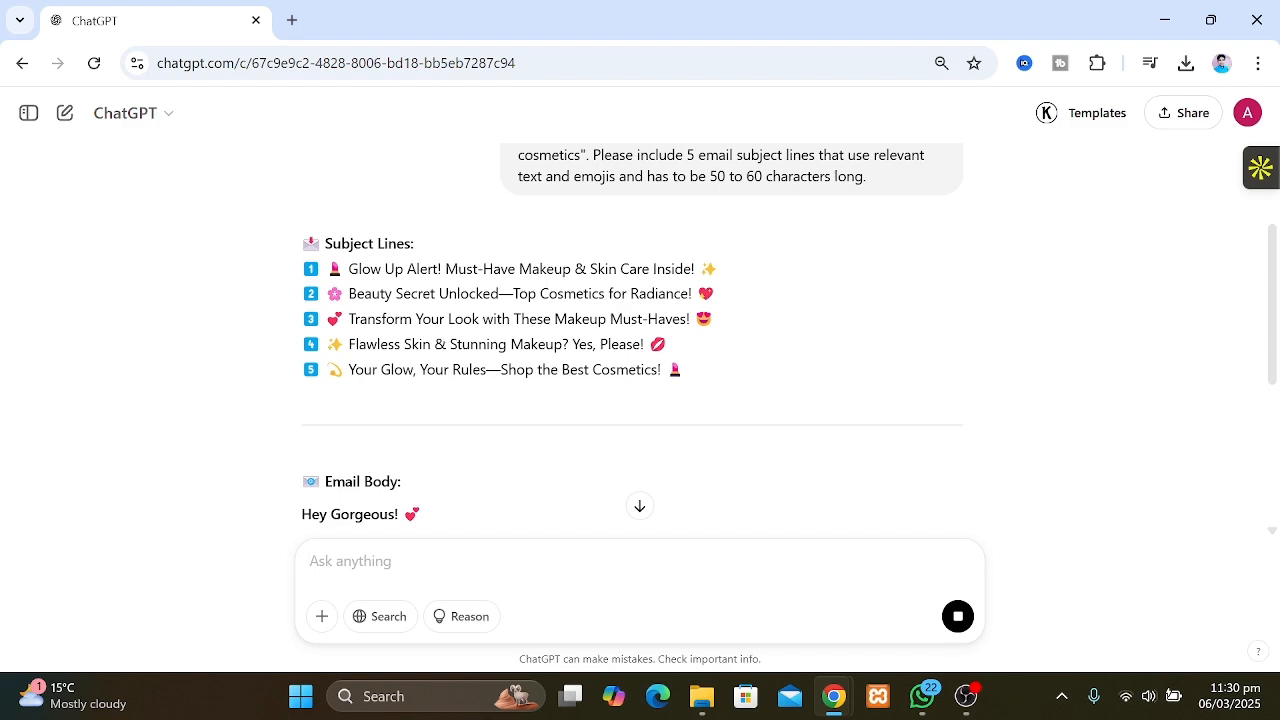
pyautogui.scroll(-3, 554, 294)
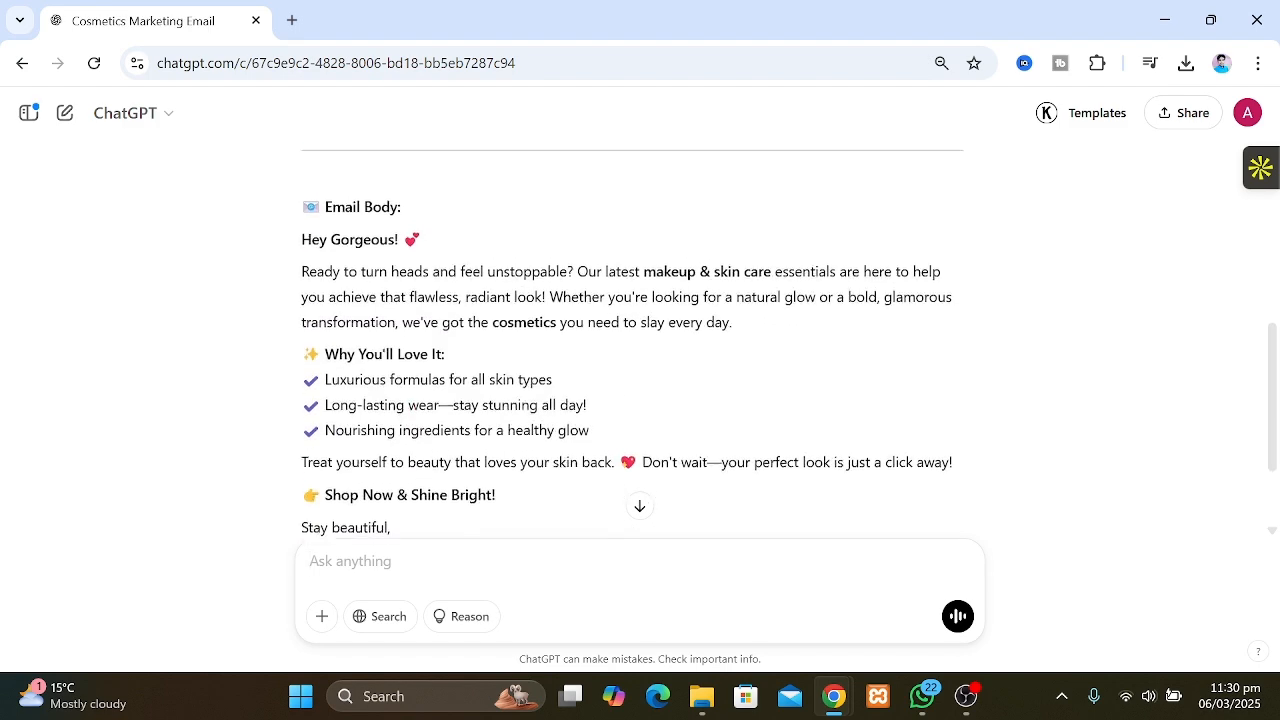
pyautogui.scroll(1, 630, 340)
pyautogui.scroll(-1, 630, 340)
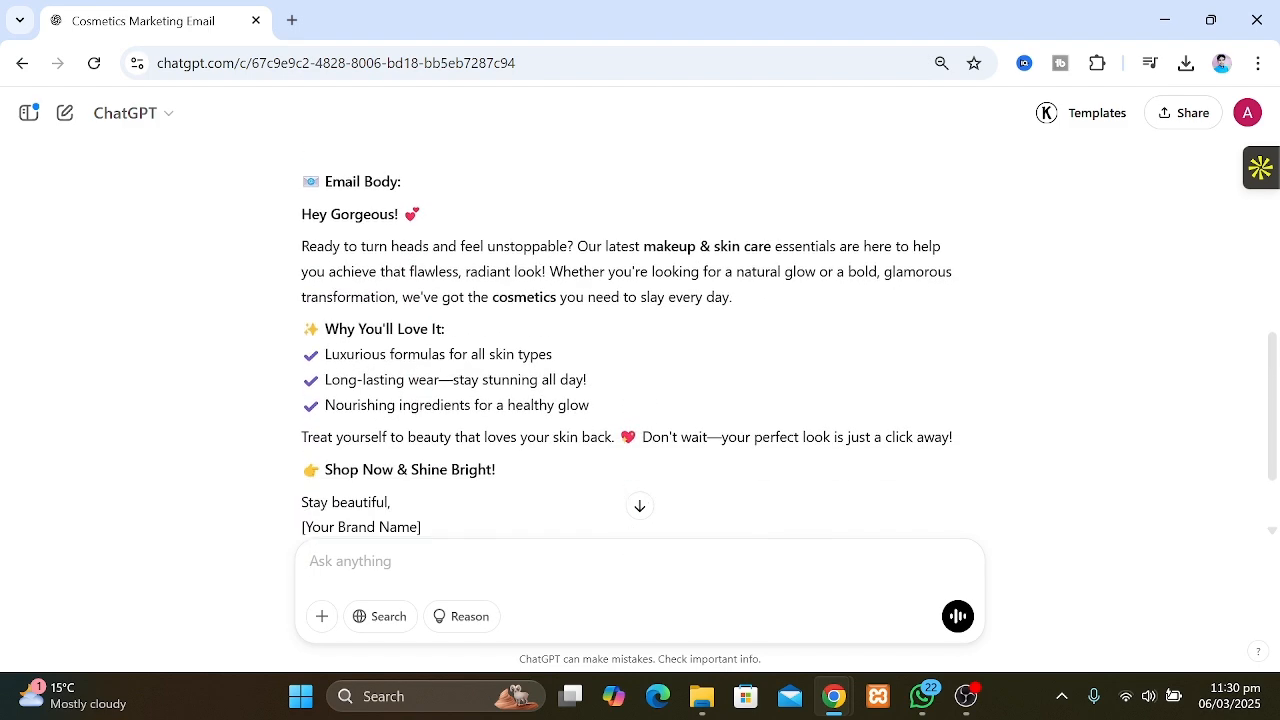
pyautogui.scroll(-1, 630, 340)
pyautogui.scroll(2, 630, 340)
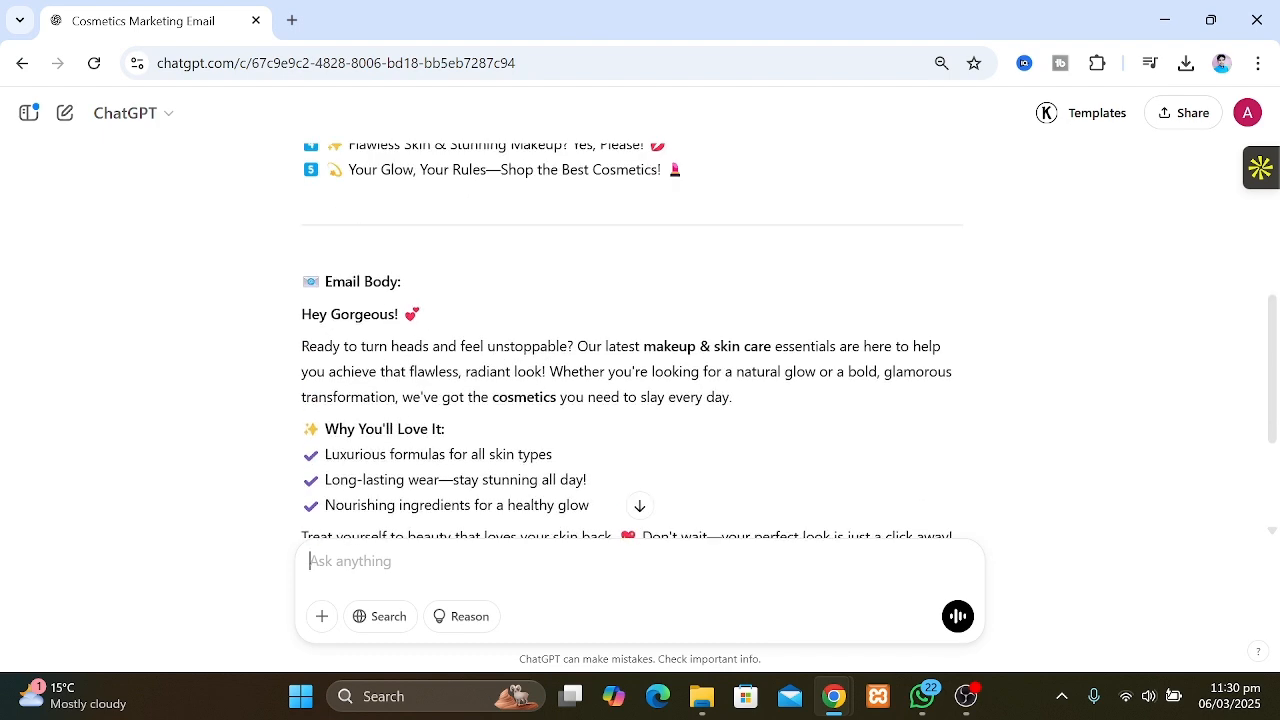
pyautogui.scroll(2, 630, 340)
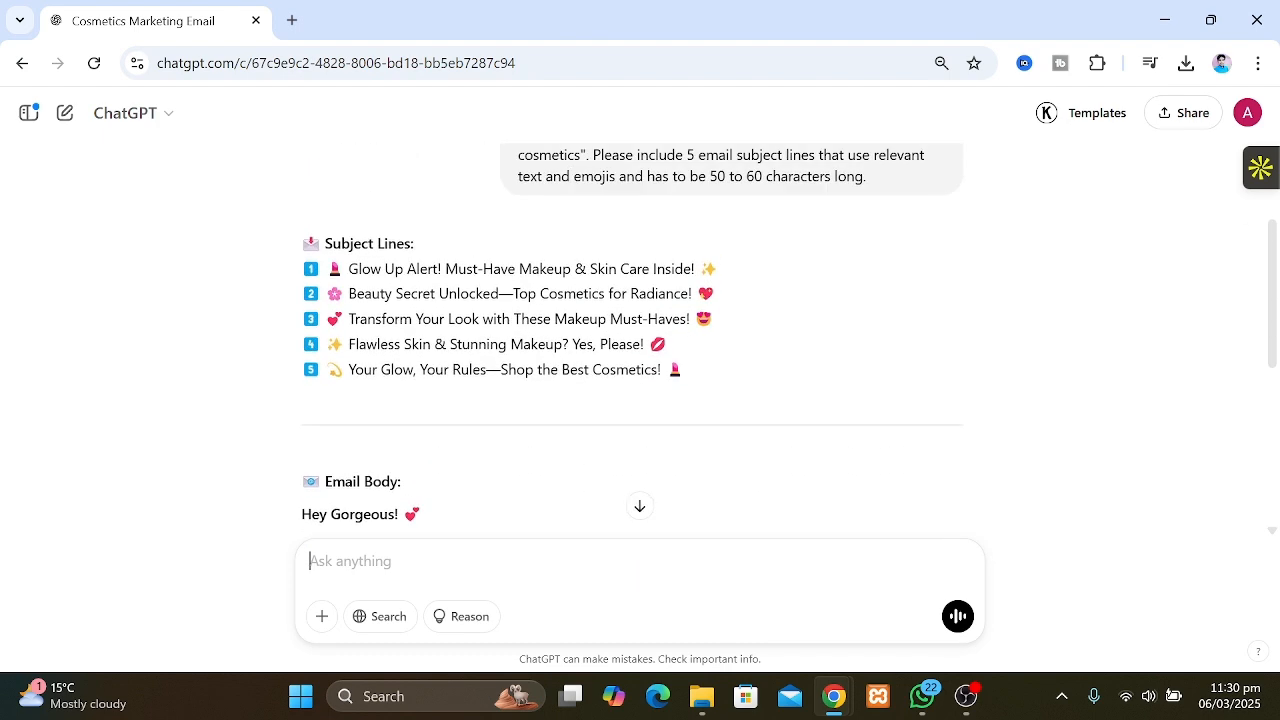
pyautogui.scroll(-1, 398, 373)
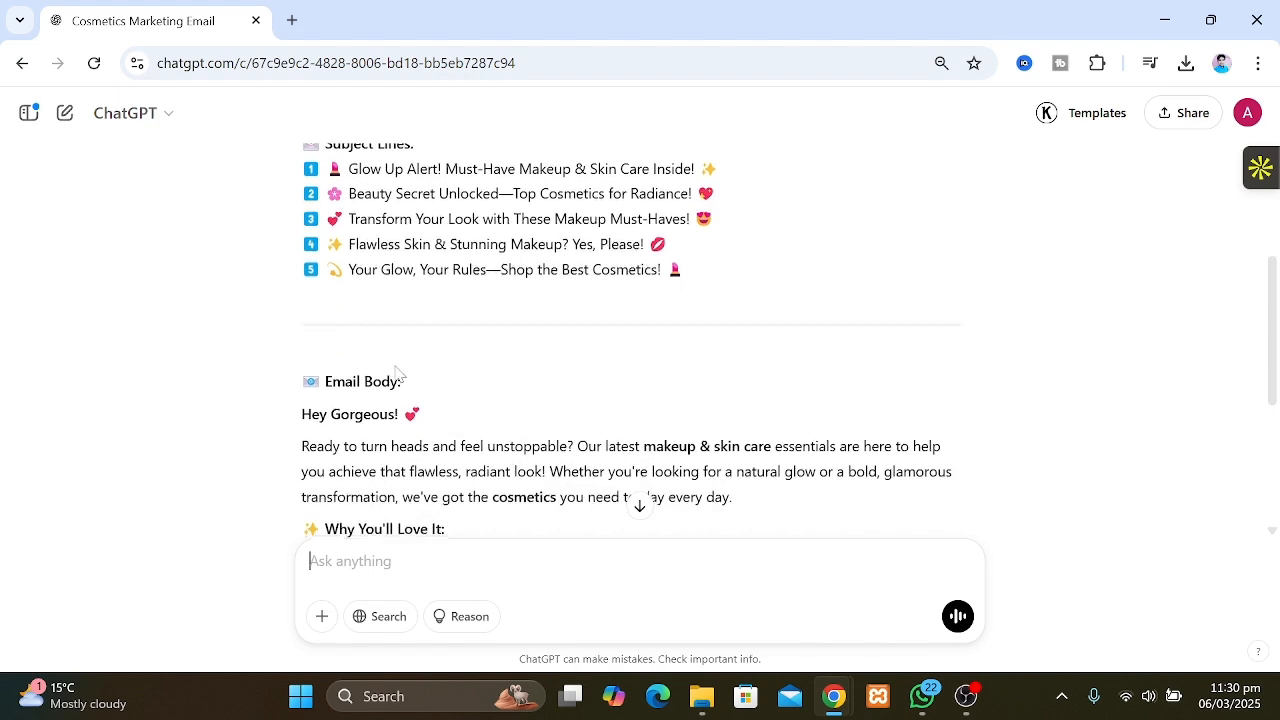
pyautogui.scroll(-3, 398, 373)
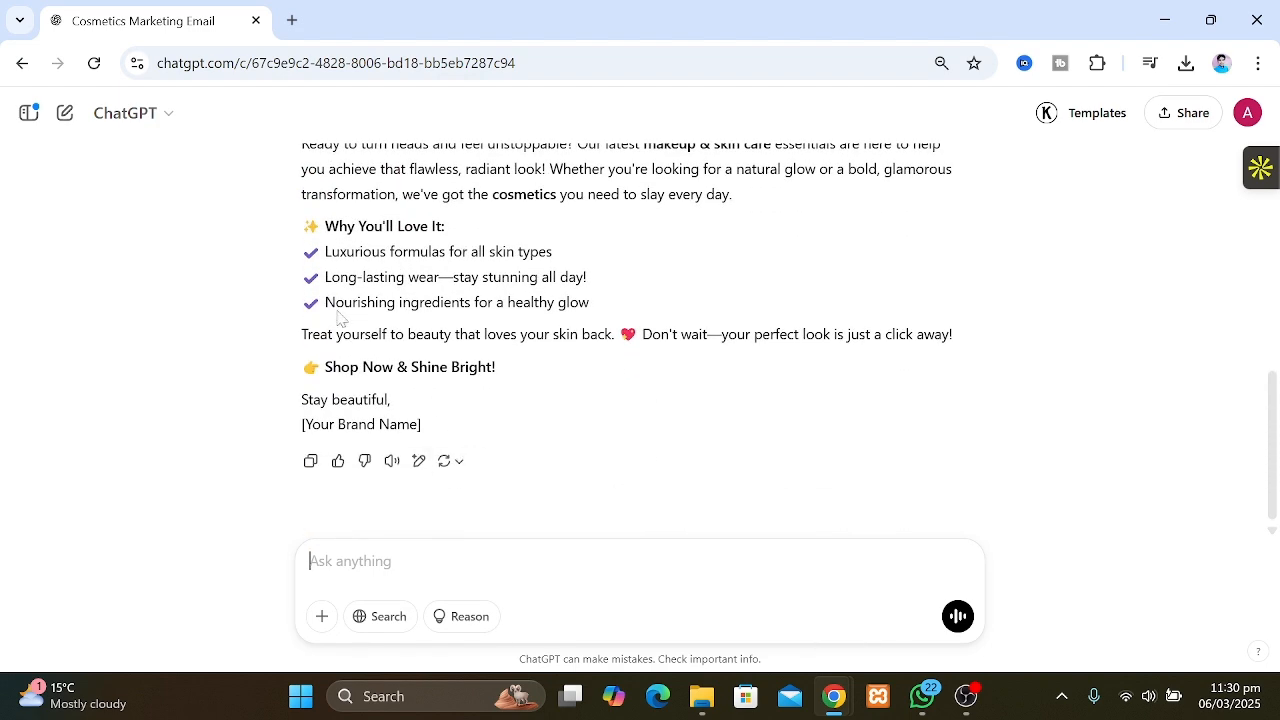
# Regenerate the marketing email response with the Auto model and review the new version through its closing lines.
pyautogui.click(450, 464)
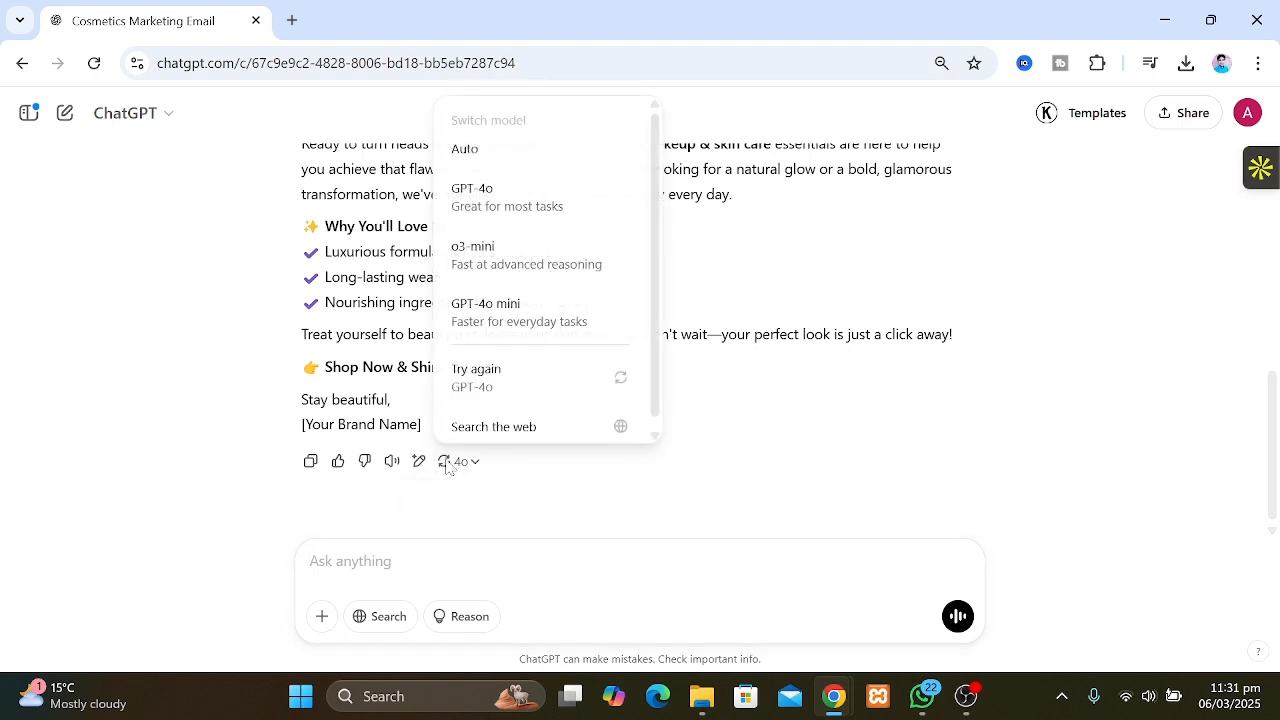
pyautogui.click(468, 148)
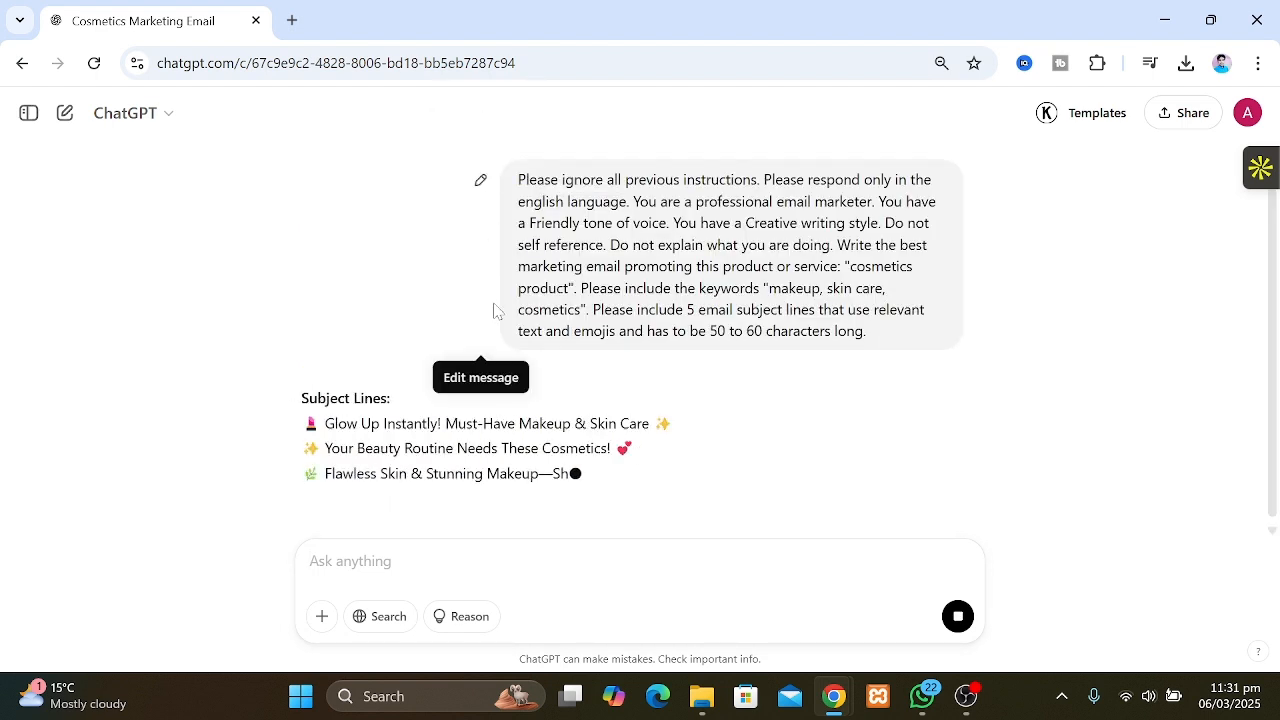
pyautogui.scroll(-1, 500, 310)
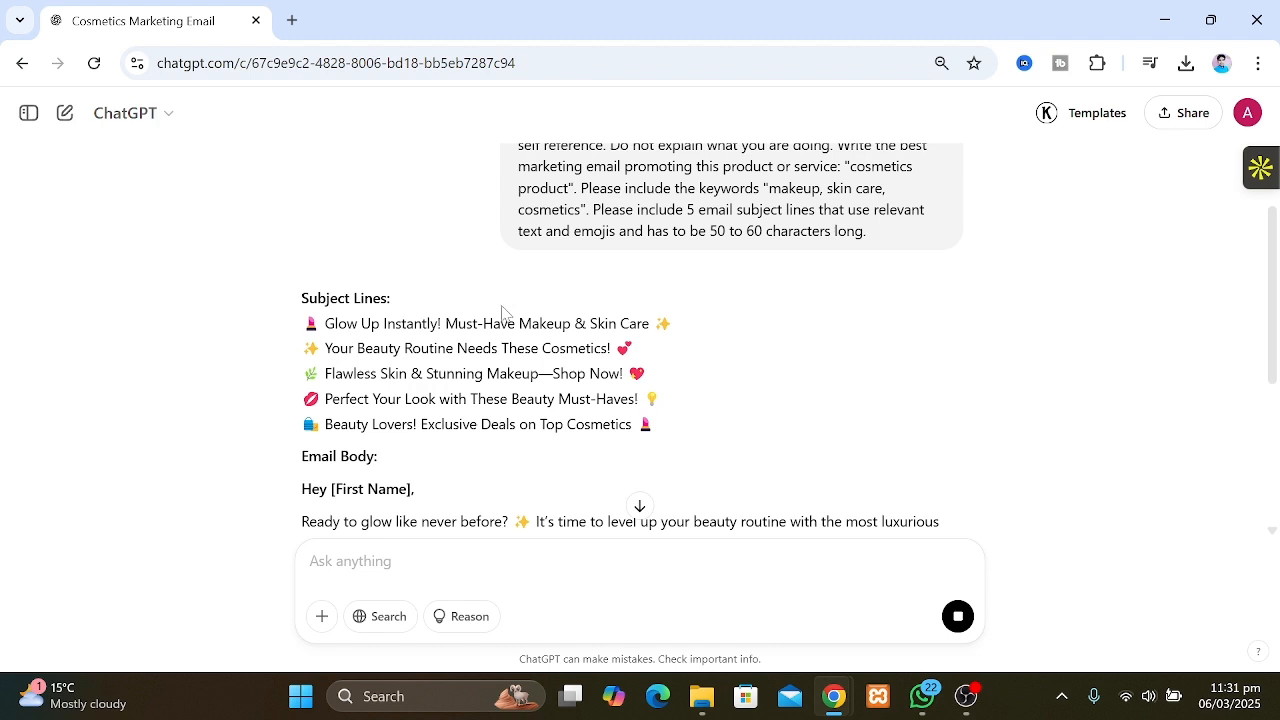
pyautogui.scroll(-1, 500, 314)
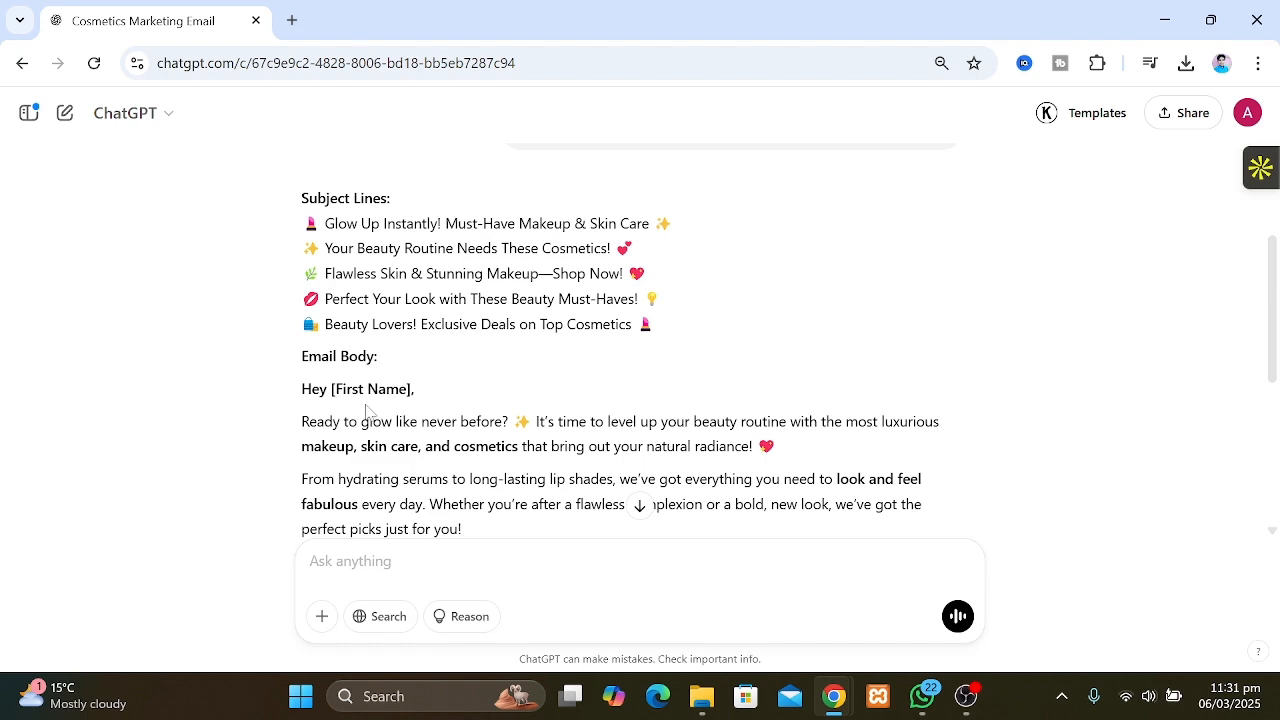
pyautogui.scroll(-3, 467, 413)
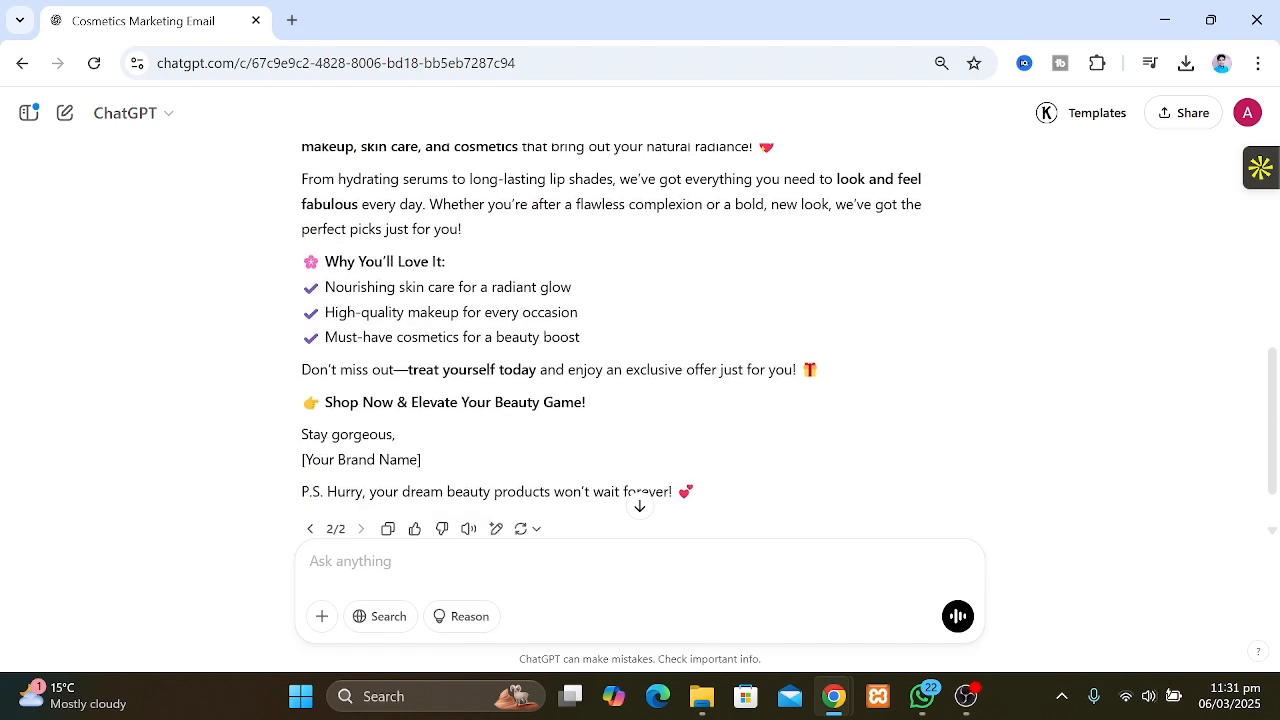